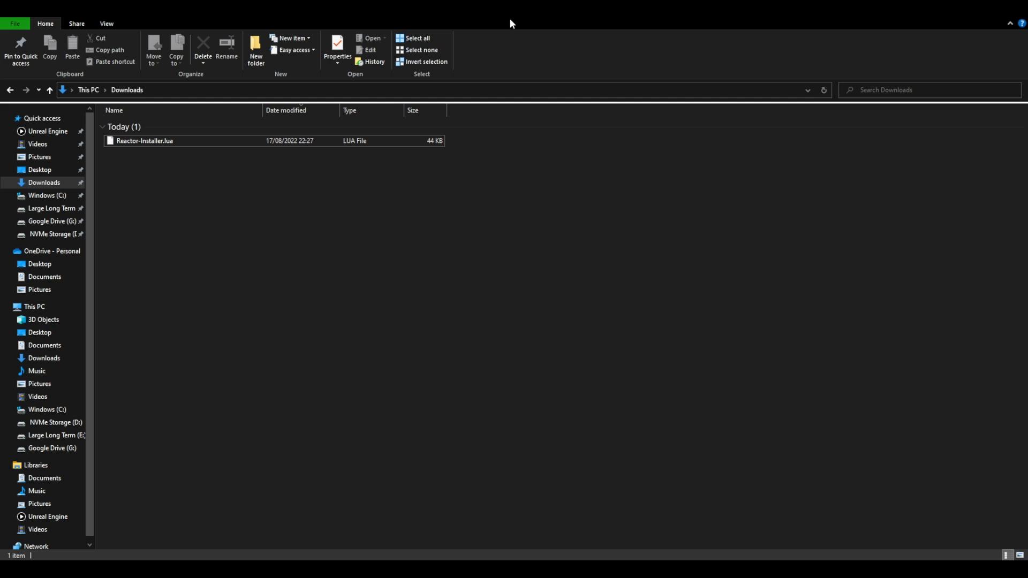
- Load Reactor-Installer.lua from the Downloads folder into the Fusion node graph, then install and launch Reactor
double_click(494, 17)
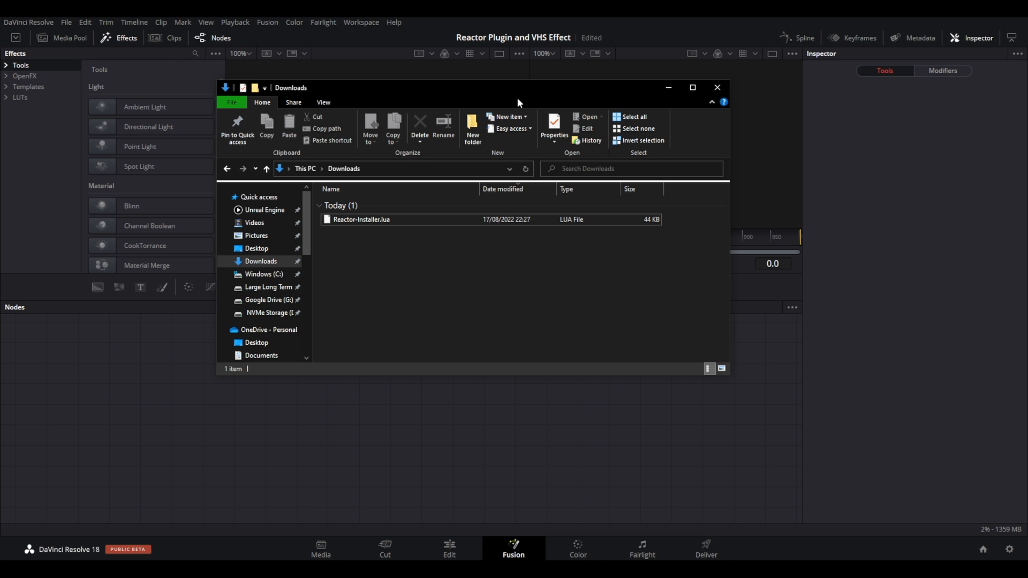
left_click_drag(496, 88, 748, 120)
left_click_drag(588, 251, 331, 384)
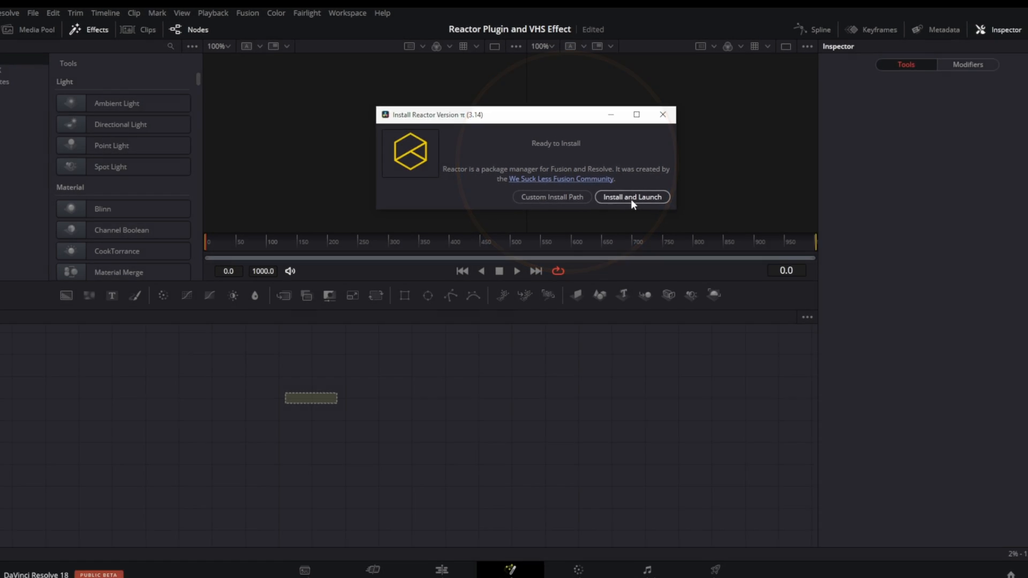
left_click(632, 198)
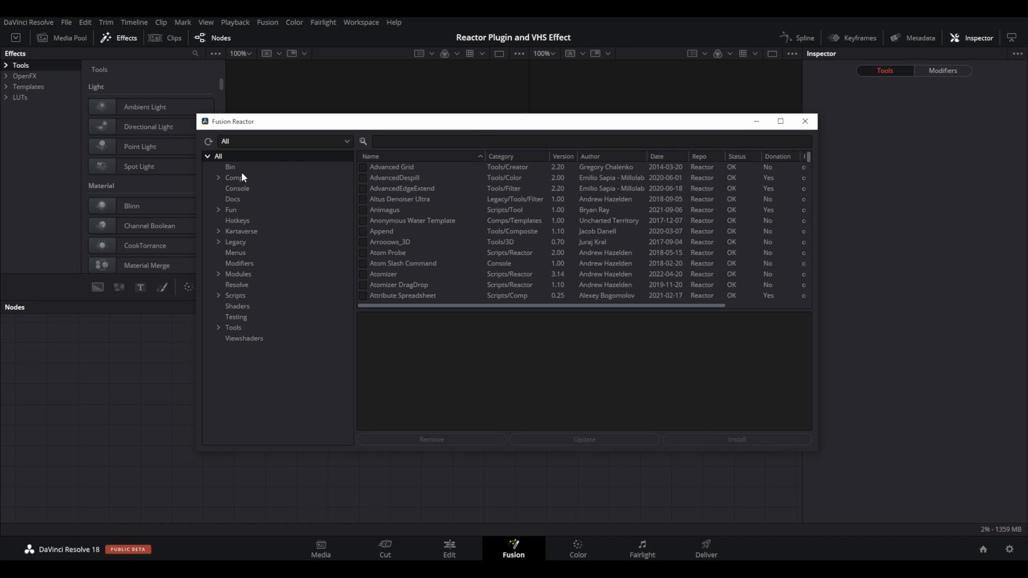
- Search all Reactor packages for "vhs" and install the VHS package
left_click(270, 142)
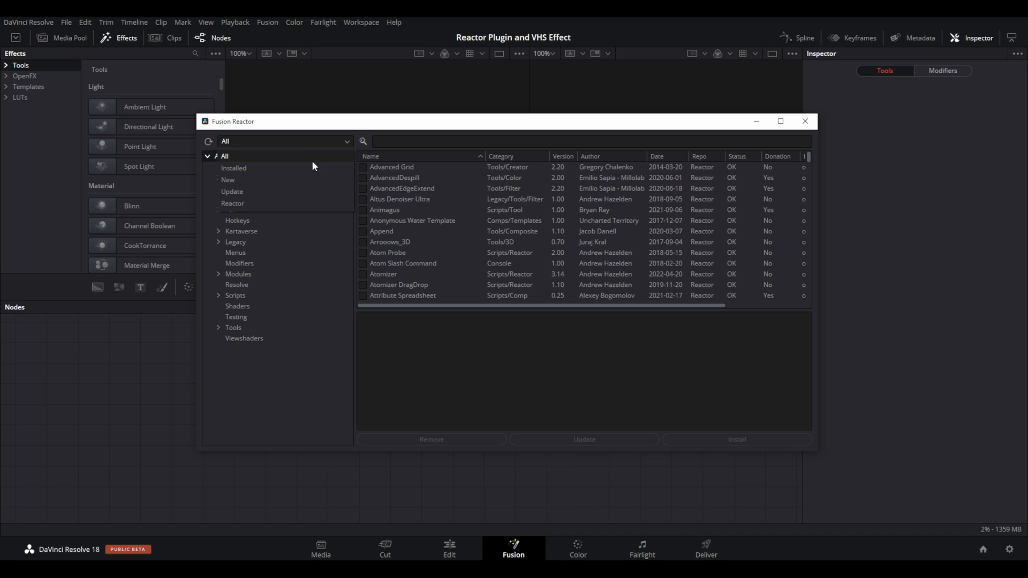
left_click(297, 142)
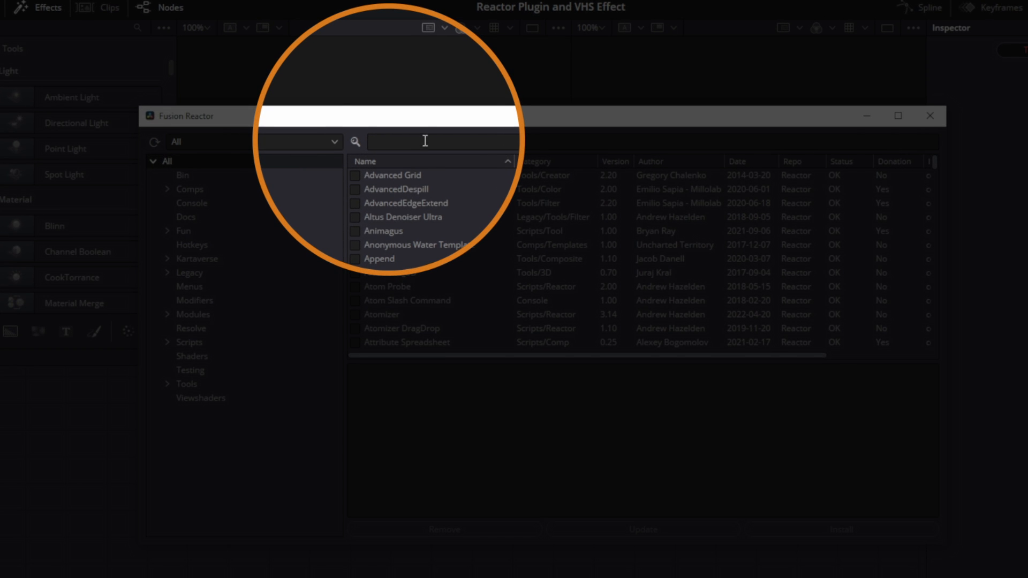
left_click(465, 141)
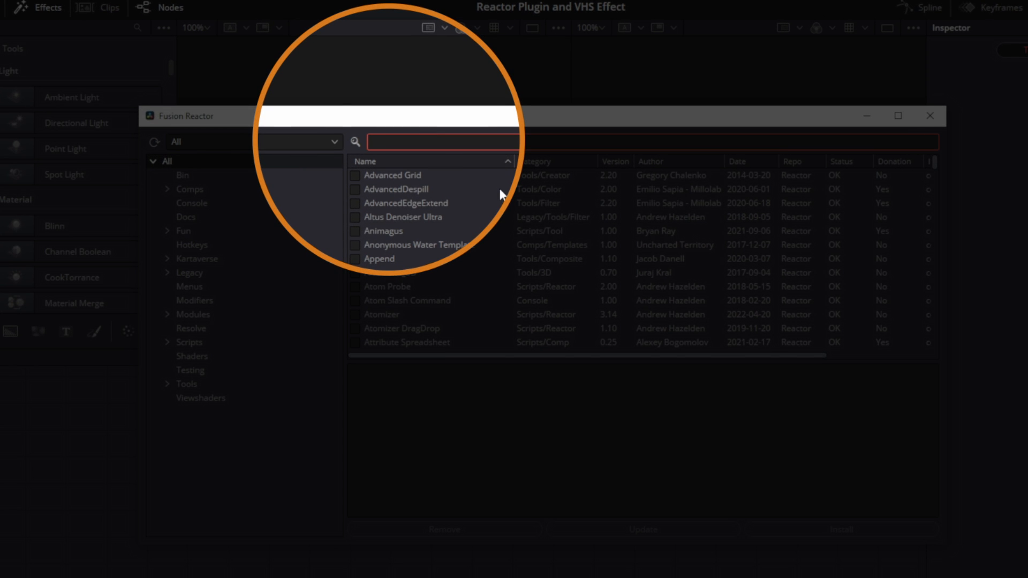
type("vhs")
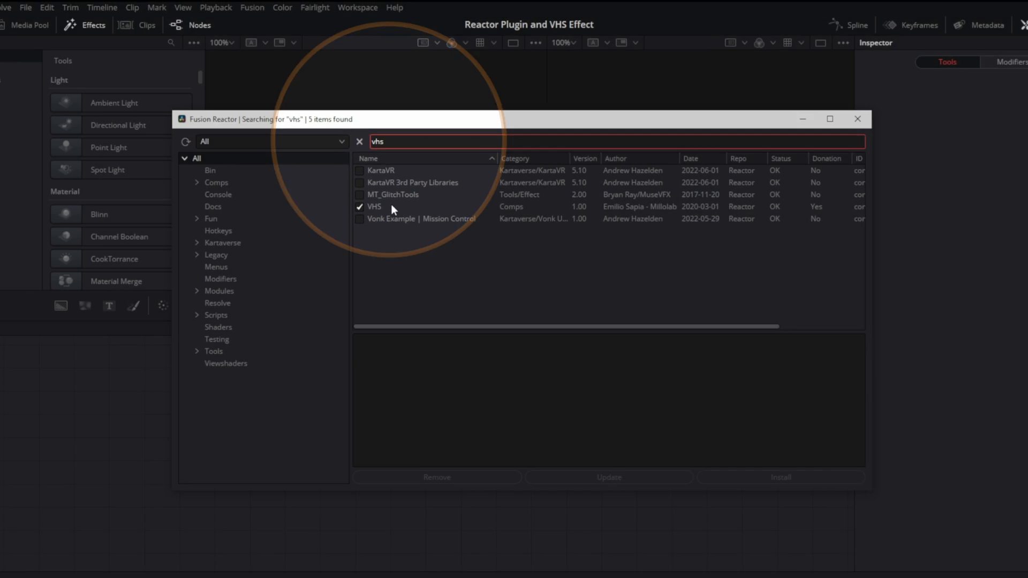
left_click(385, 217)
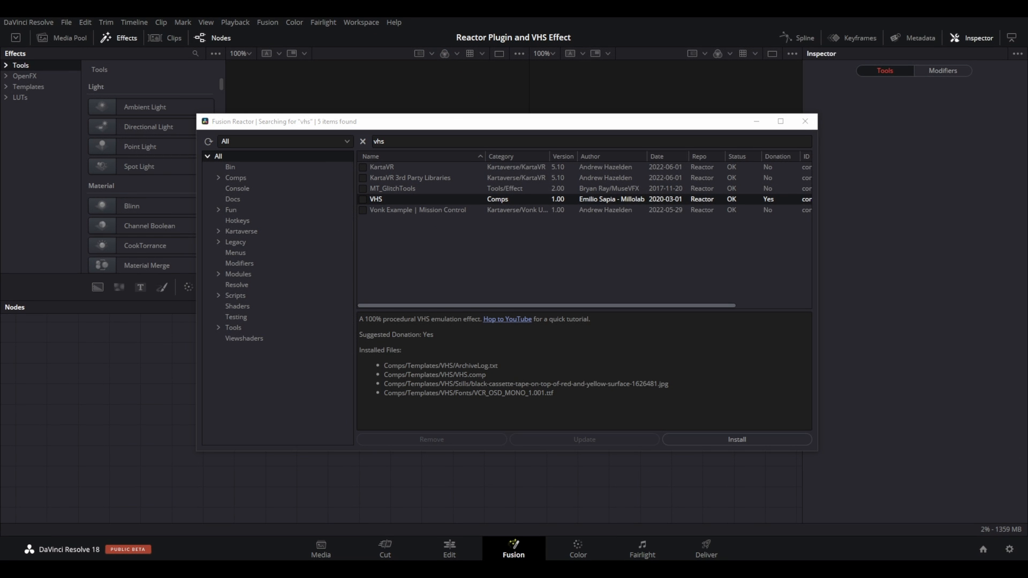
left_click(736, 439)
left_click(756, 274)
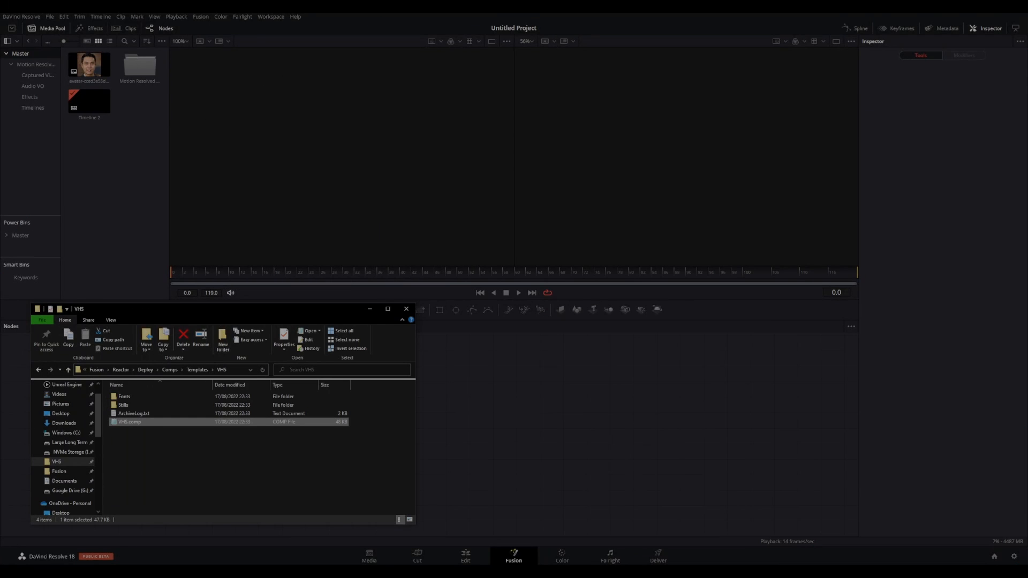
- Bring the VHS template folder window into view and inspect the full path where VHS.comp is stored
key("alt+Tab")
key("alt+Tab")
key("Escape")
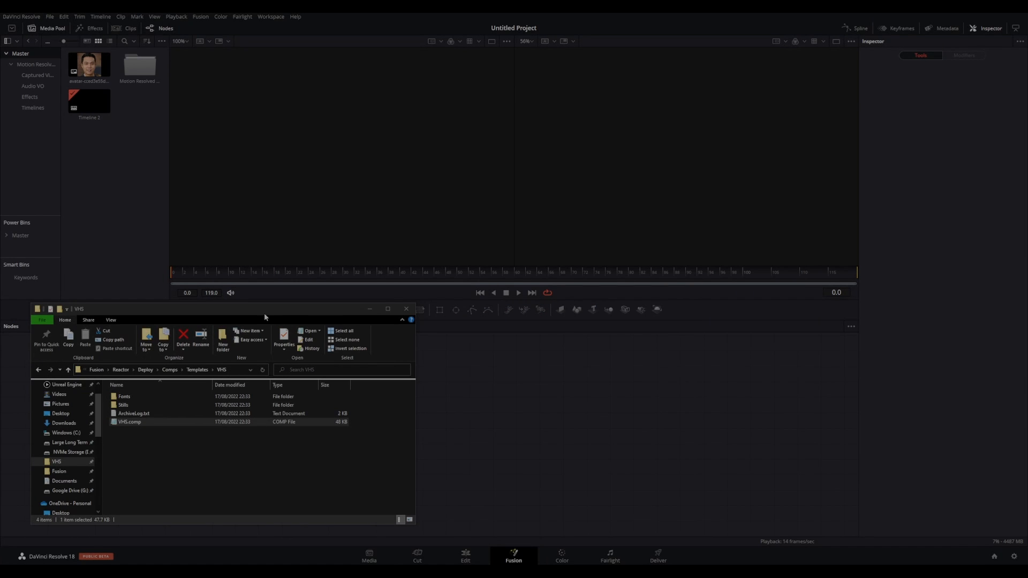
left_click_drag(264, 317, 439, 149)
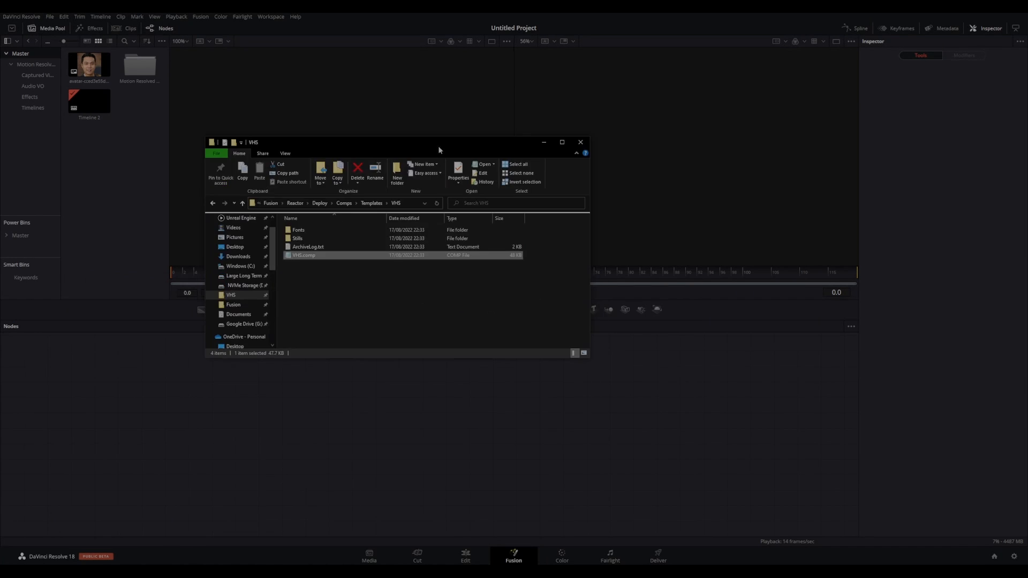
left_click(298, 258)
left_click(294, 324)
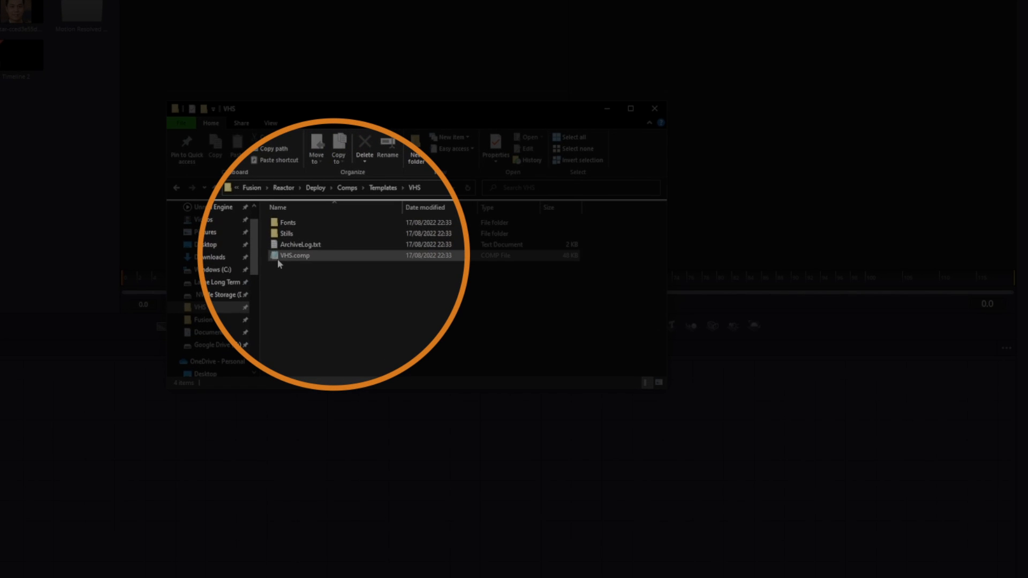
left_click(428, 189)
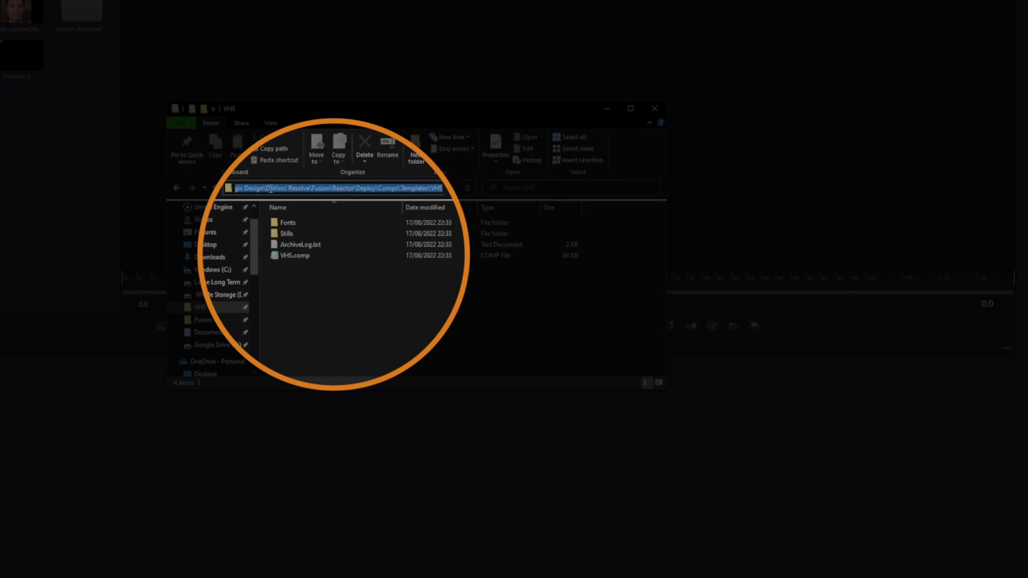
left_click(316, 276)
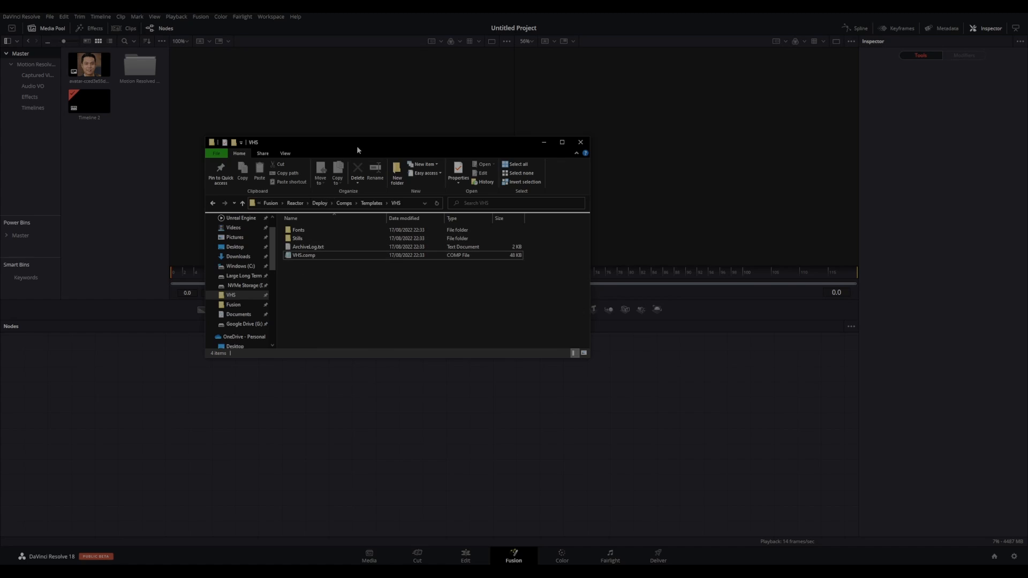
- Open VHS.comp in Notepad and copy its entire text
left_click_drag(359, 111, 252, 263)
double_click(228, 370)
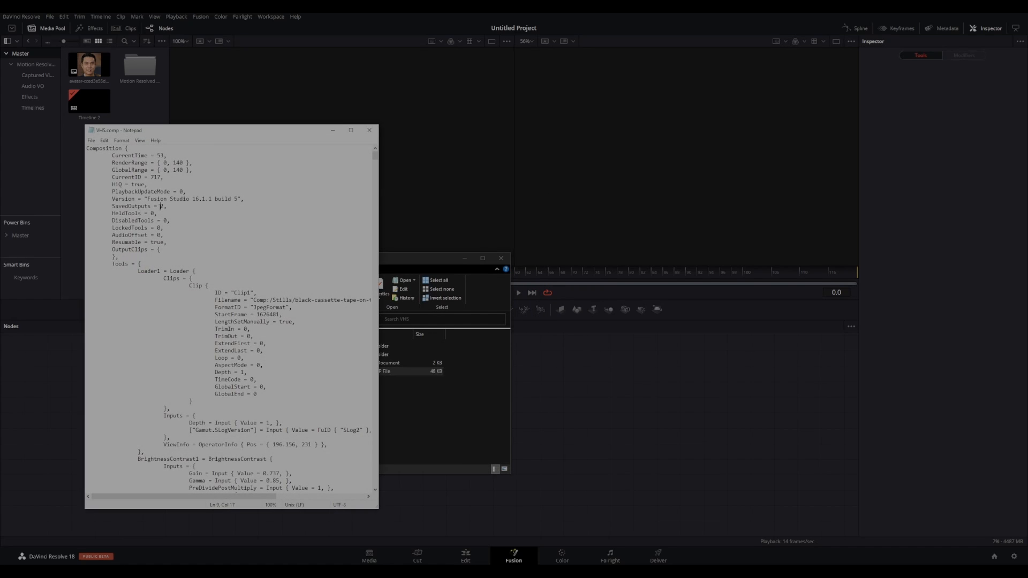
key("ctrl+a")
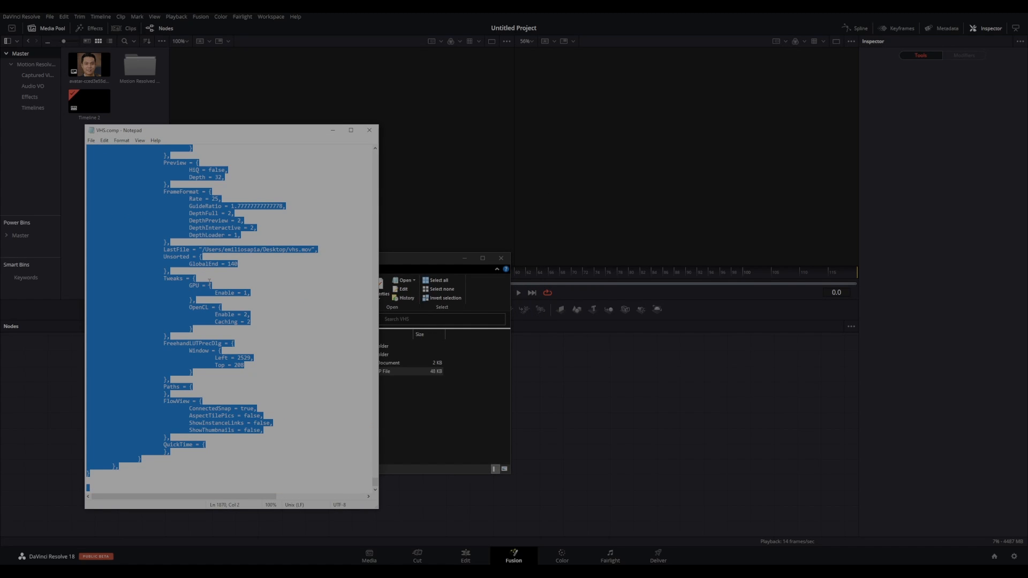
- Return to DaVinci Resolve and paste the copied VHS composition into the empty Fusion node graph
left_click(576, 367)
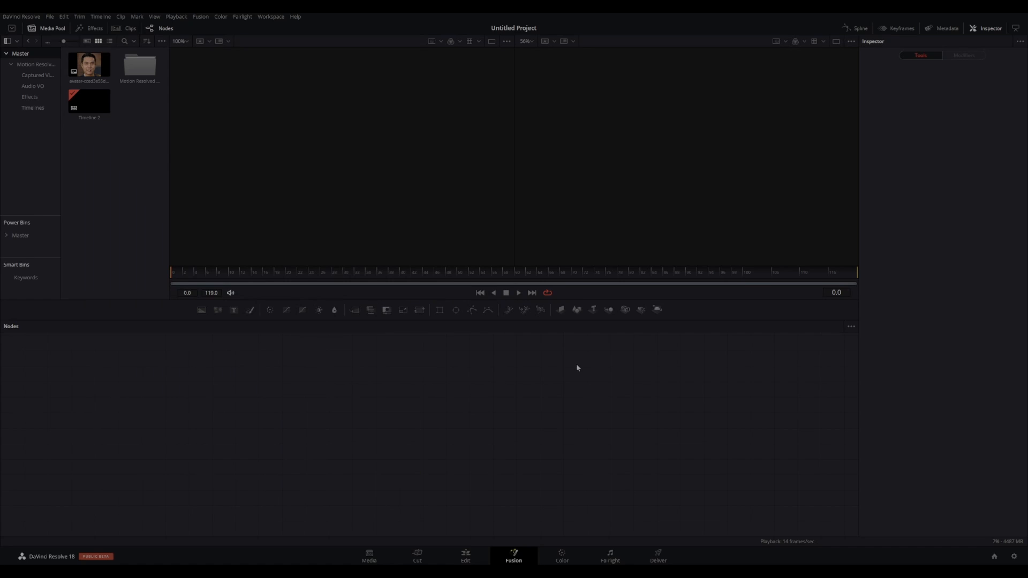
right_click(267, 387)
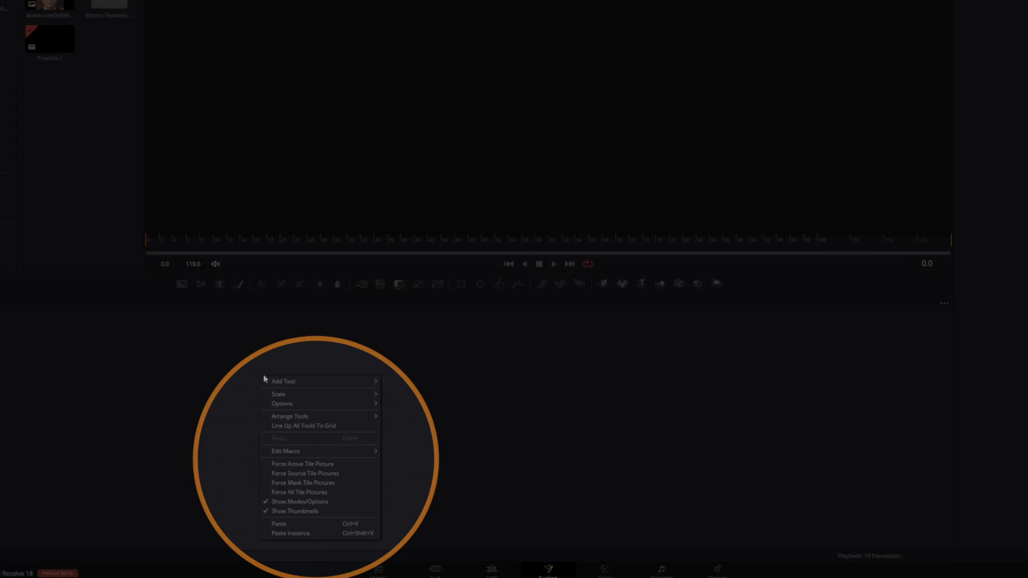
left_click(251, 383)
right_click(232, 361)
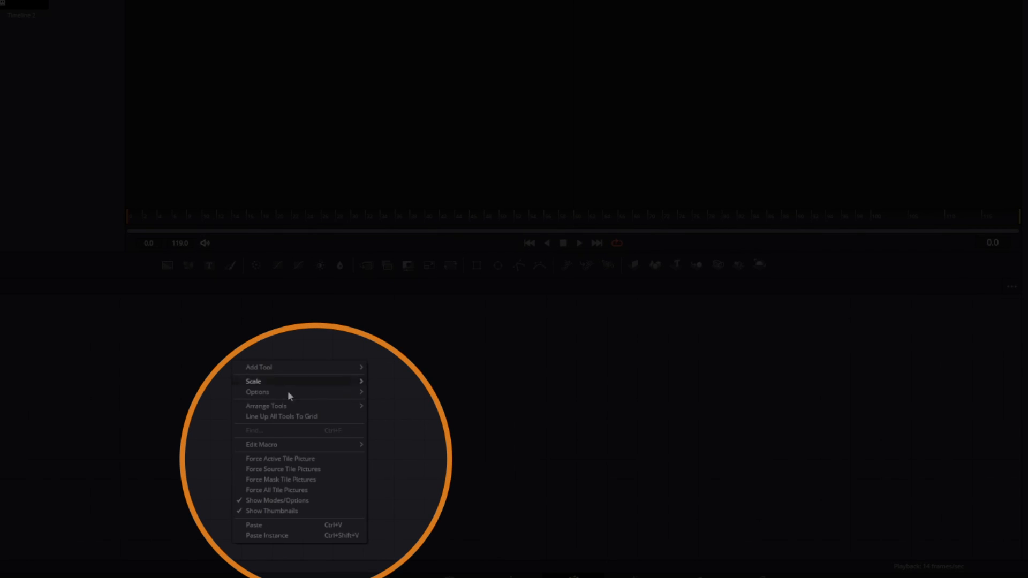
left_click(298, 524)
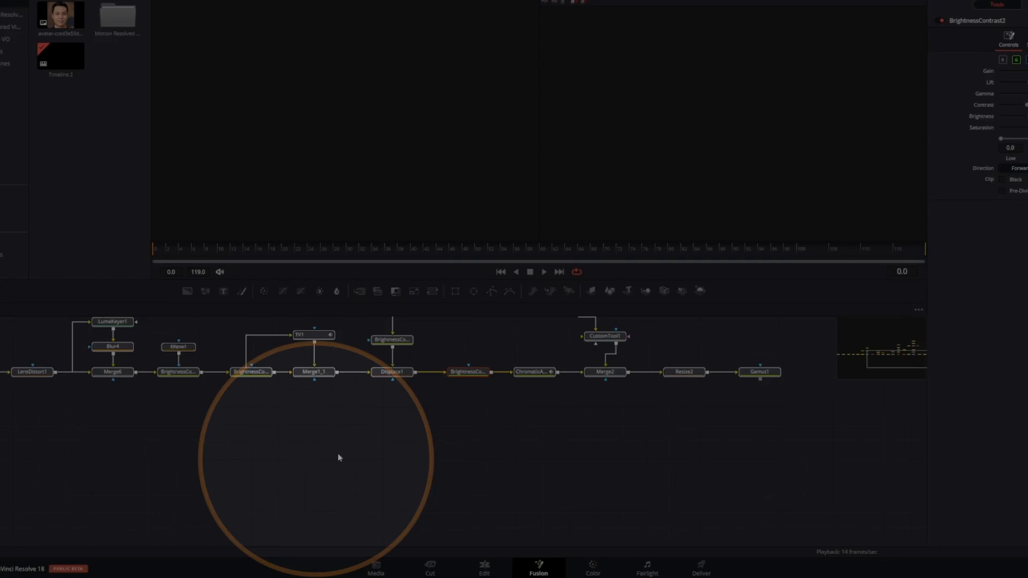
- Add the avatar image from the media pool to the node graph, above the cassette-tape loader node that starts the chain
scroll(222, 423, "down", 2)
left_click_drag(200, 453, 532, 493)
scroll(147, 452, "up", 4)
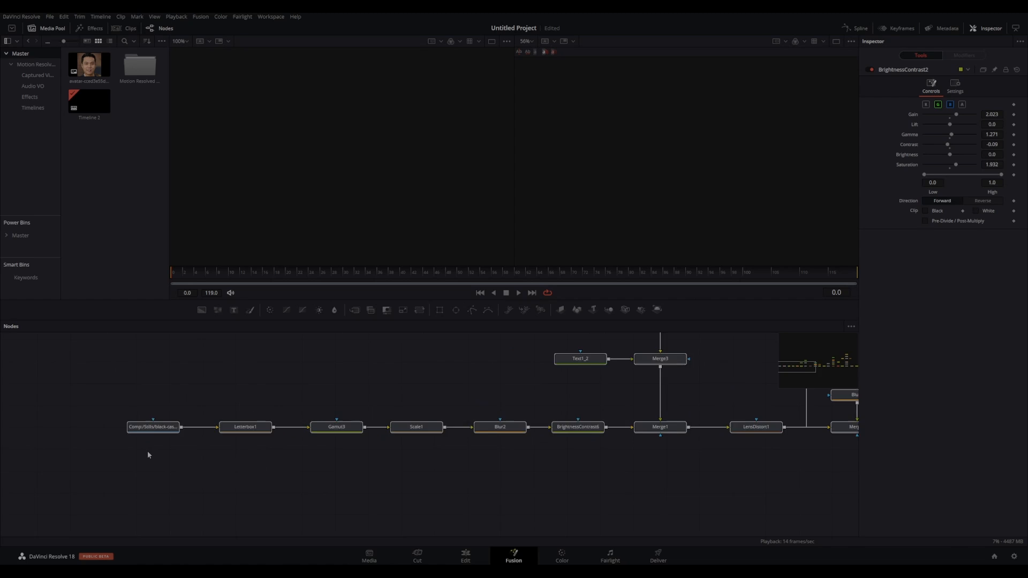
left_click_drag(238, 466, 367, 490)
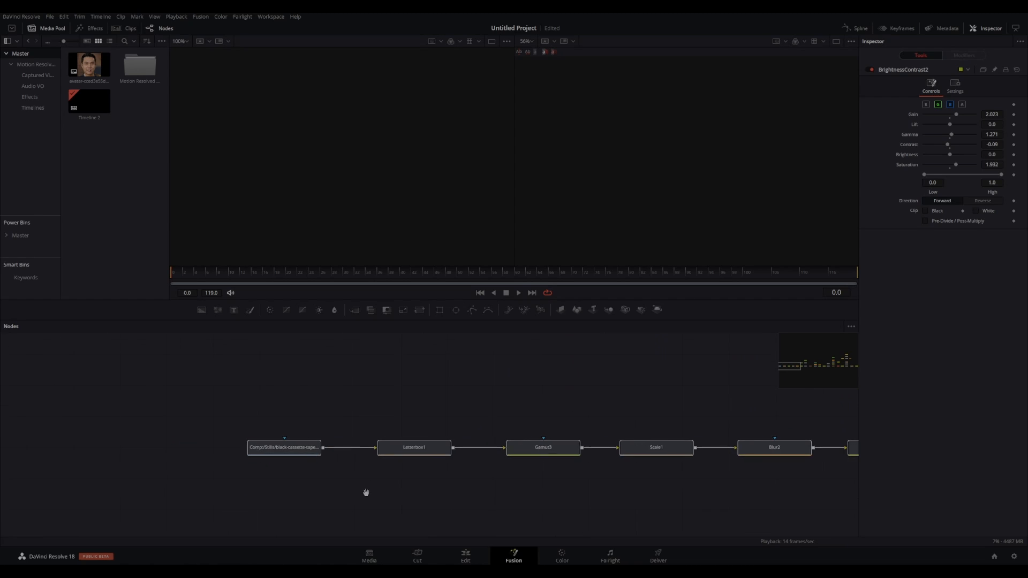
left_click(285, 452)
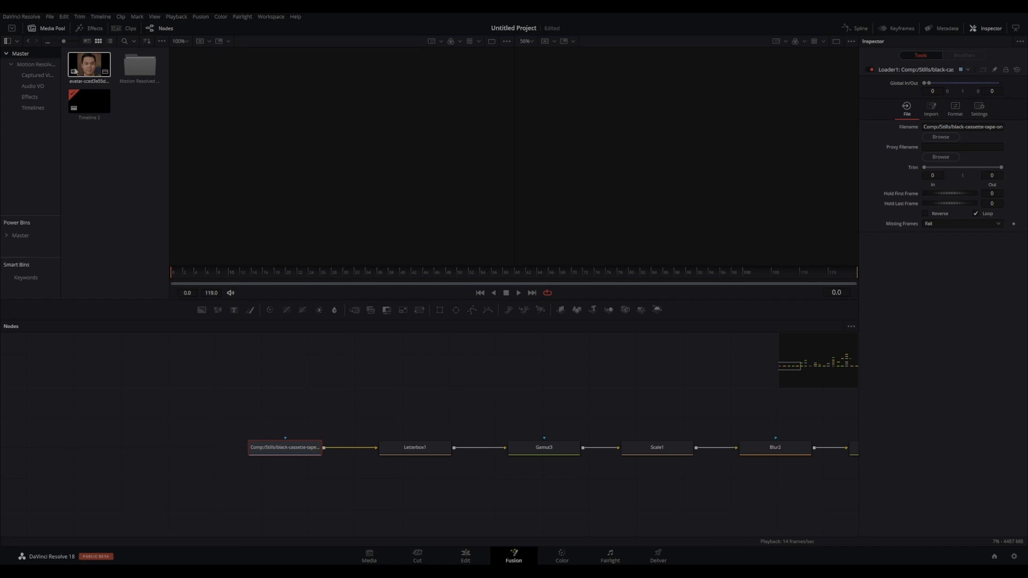
left_click_drag(338, 405, 288, 397)
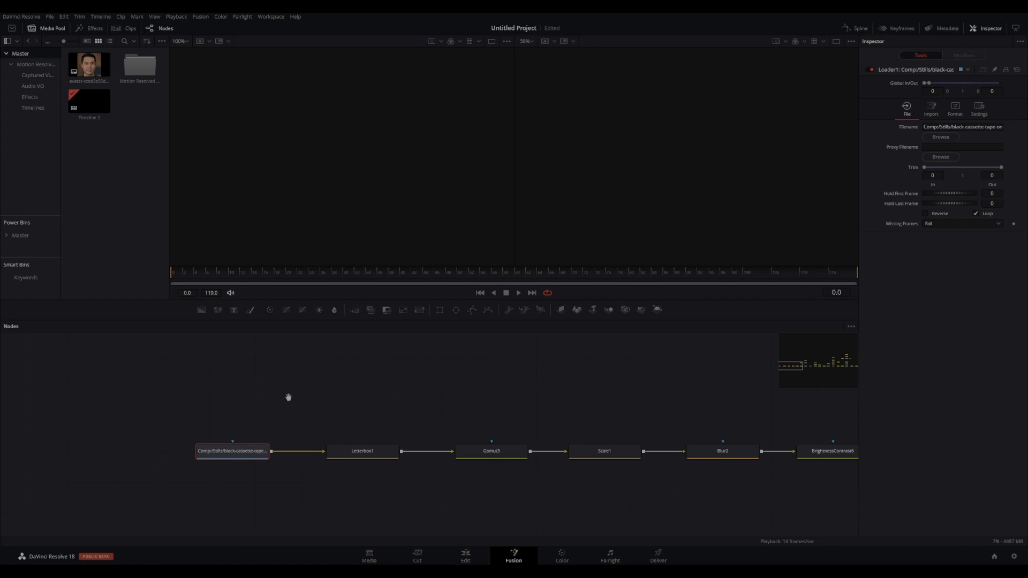
left_click(89, 65)
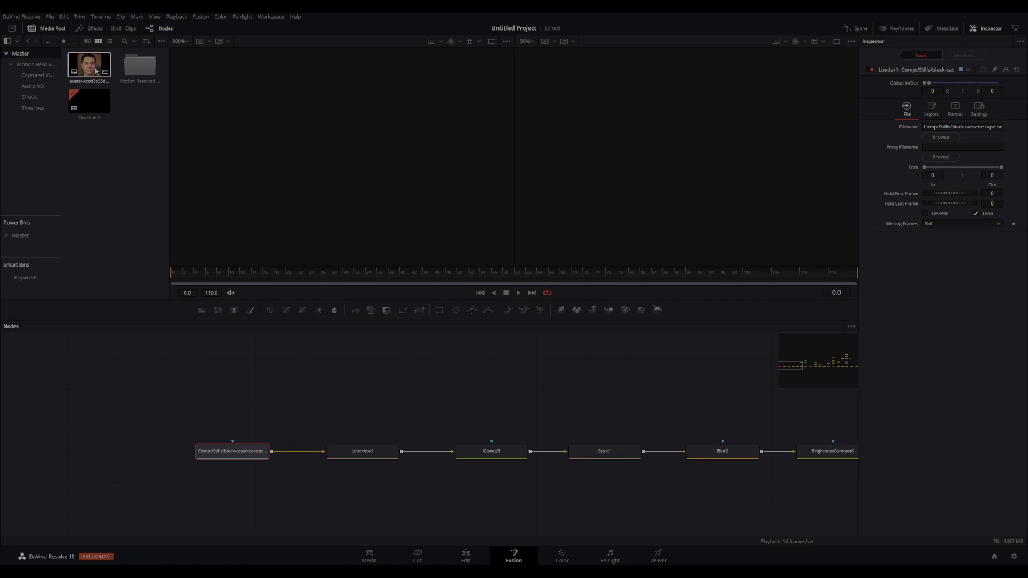
left_click(101, 233)
left_click_drag(88, 64, 214, 386)
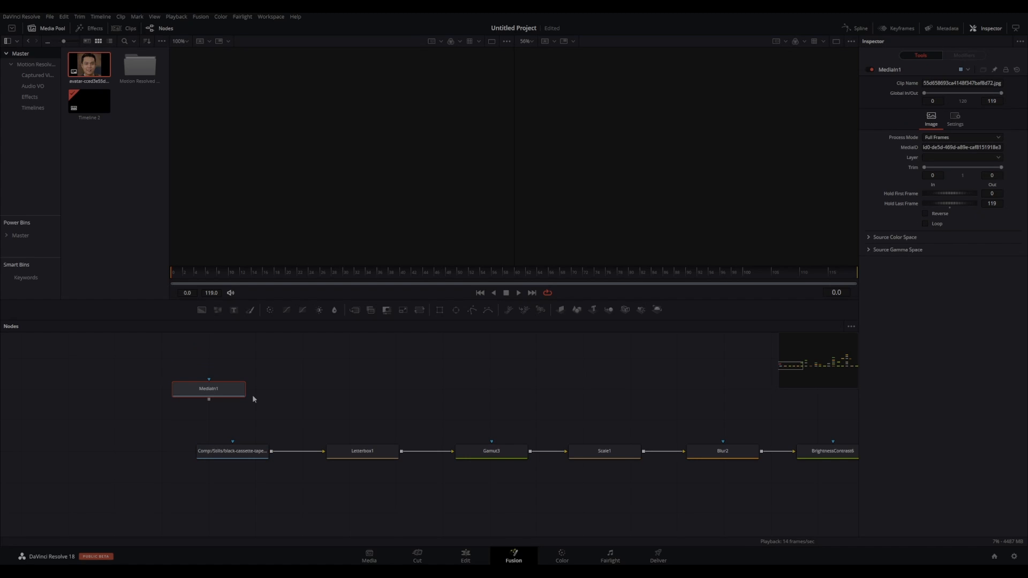
- Delete the cassette-tape loader node and connect the avatar image node to Letterbox1 in its place
left_click(229, 456)
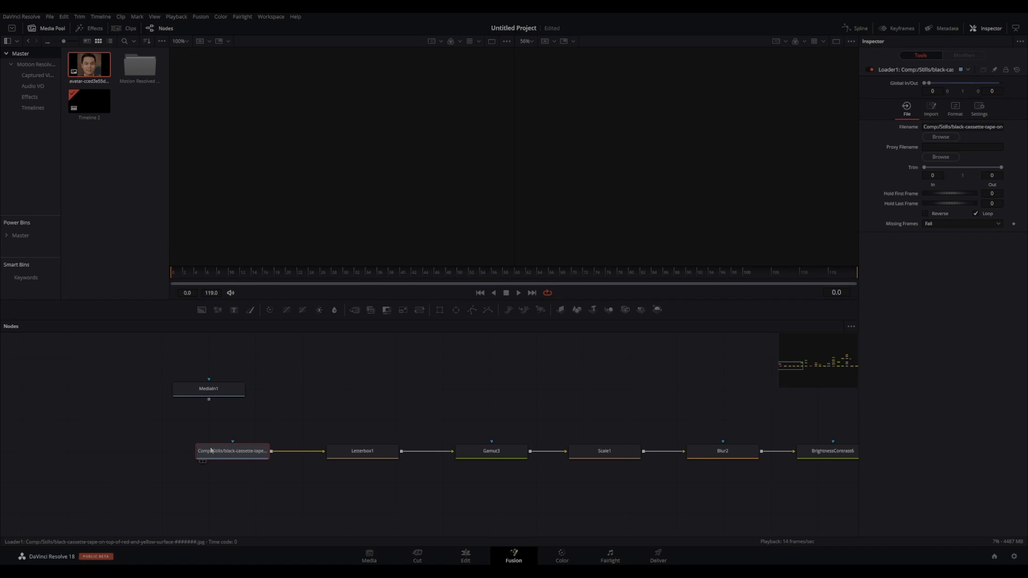
key("Delete")
left_click_drag(204, 394, 348, 451)
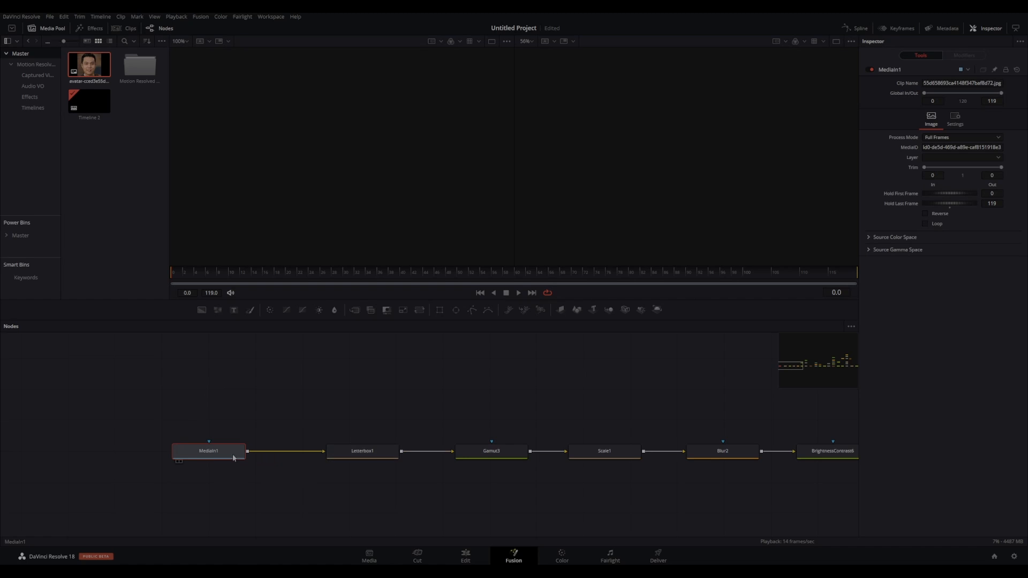
- Display the output of Gamut1, the last node in the VHS chain, in the first viewer
left_click_drag(581, 488, 225, 453)
left_click_drag(481, 473, 107, 468)
left_click_drag(601, 460, 107, 458)
left_click_drag(797, 455, 47, 443)
left_click(398, 399)
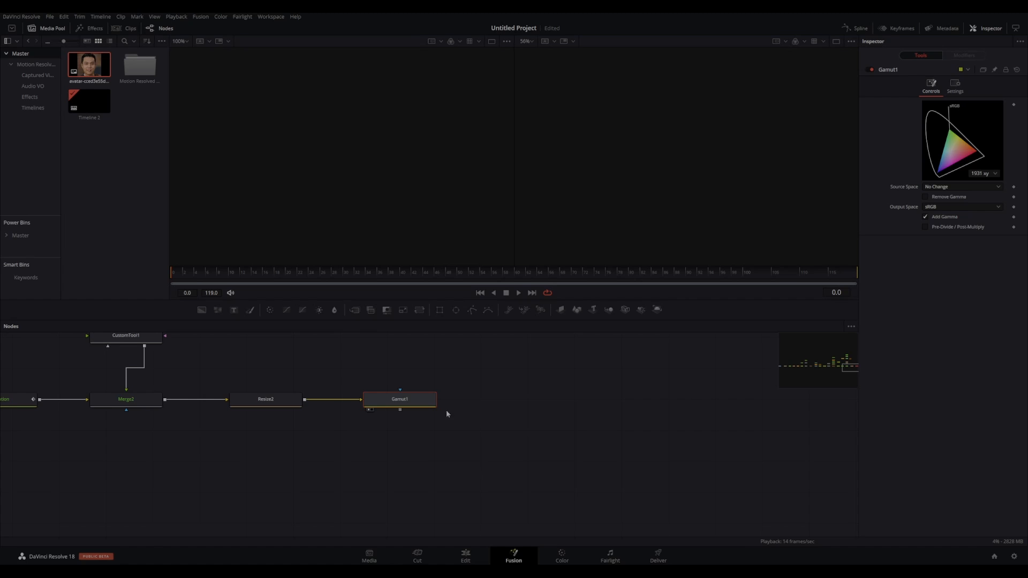
key("1")
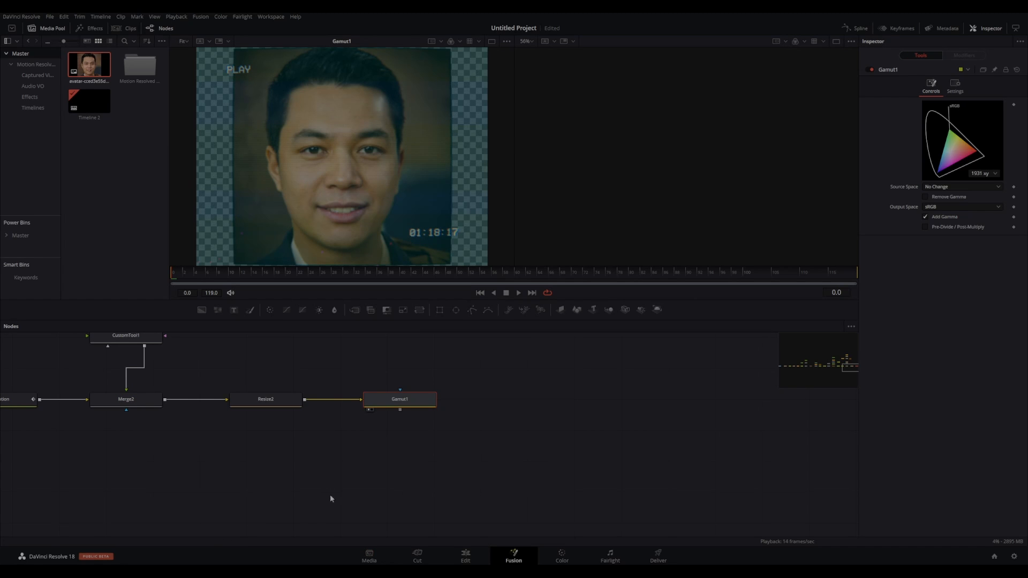
- Add a Media Out node after Gamut1 and connect Gamut1's output to it
left_click(542, 423)
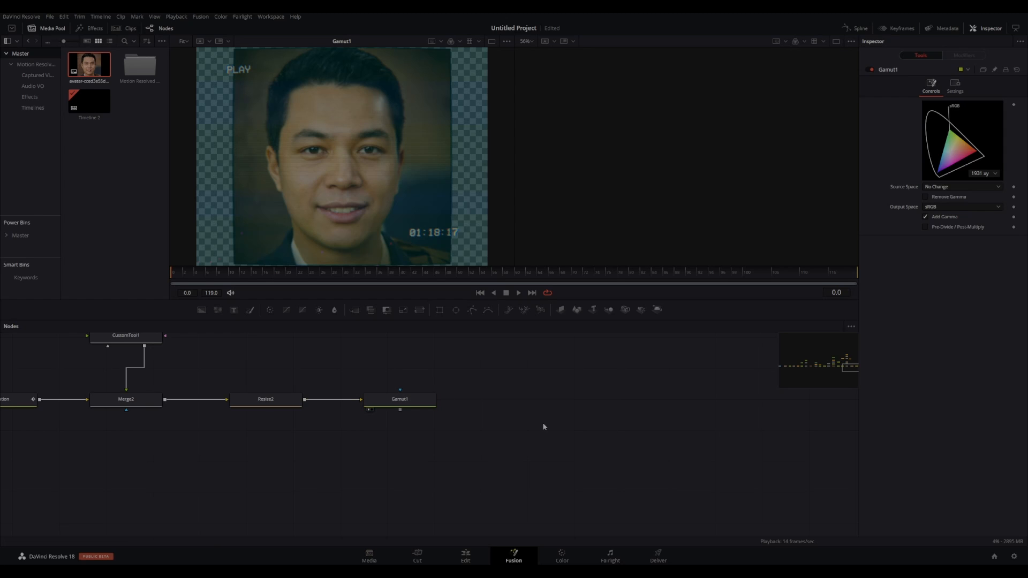
key("shift+space")
type("media")
key("Down")
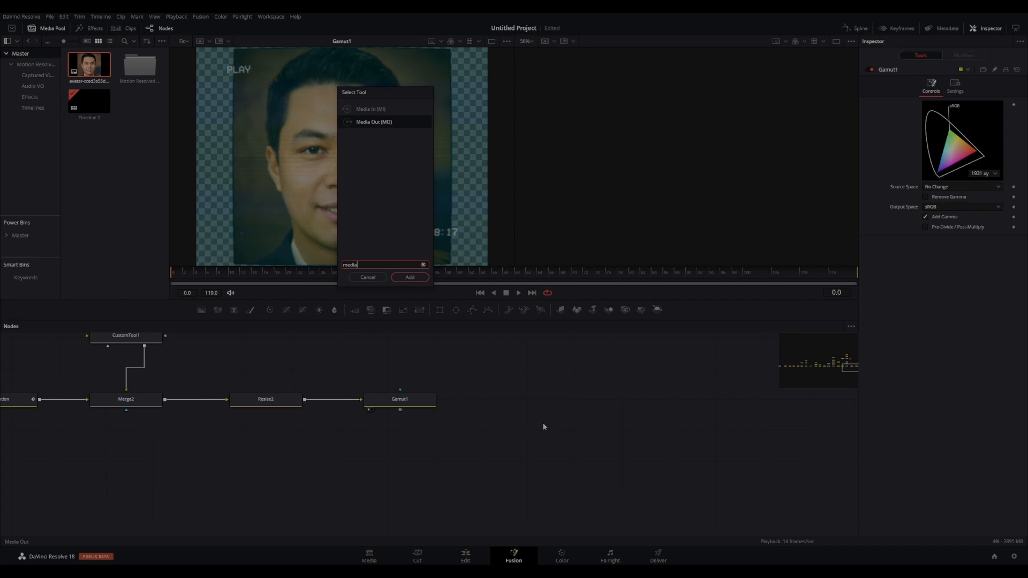
key("Return")
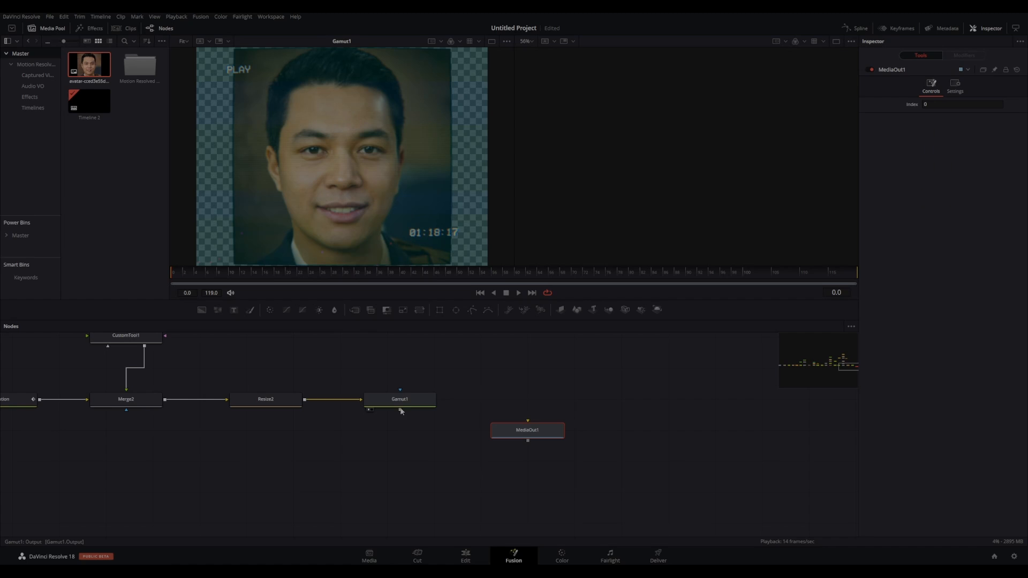
left_click_drag(400, 409, 533, 410)
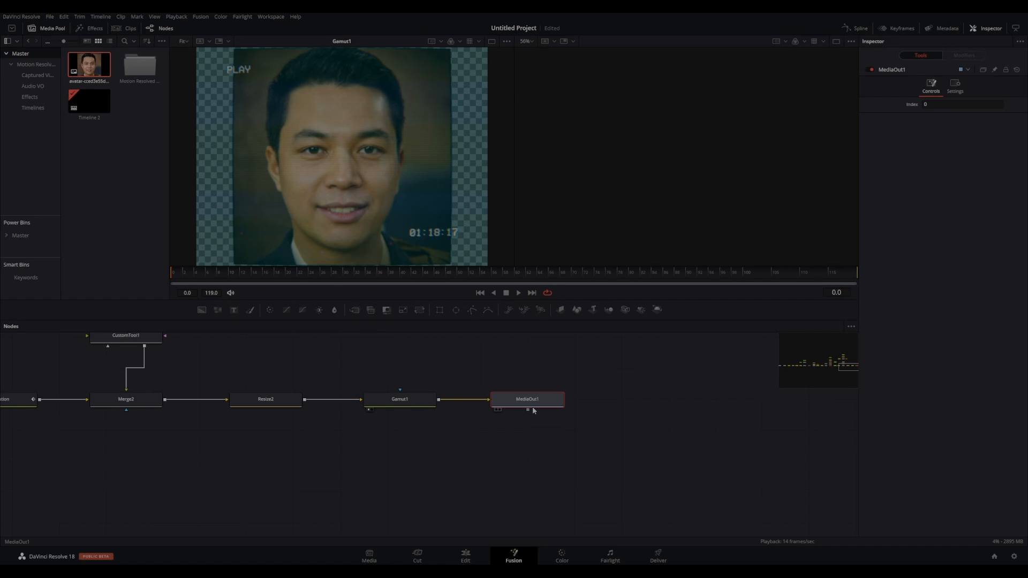
- Locate the Text1_2 node holding the PLAY caption, feeding Merge3, and bring up its text settings
left_click_drag(185, 478, 490, 485)
left_click_drag(312, 465, 593, 495)
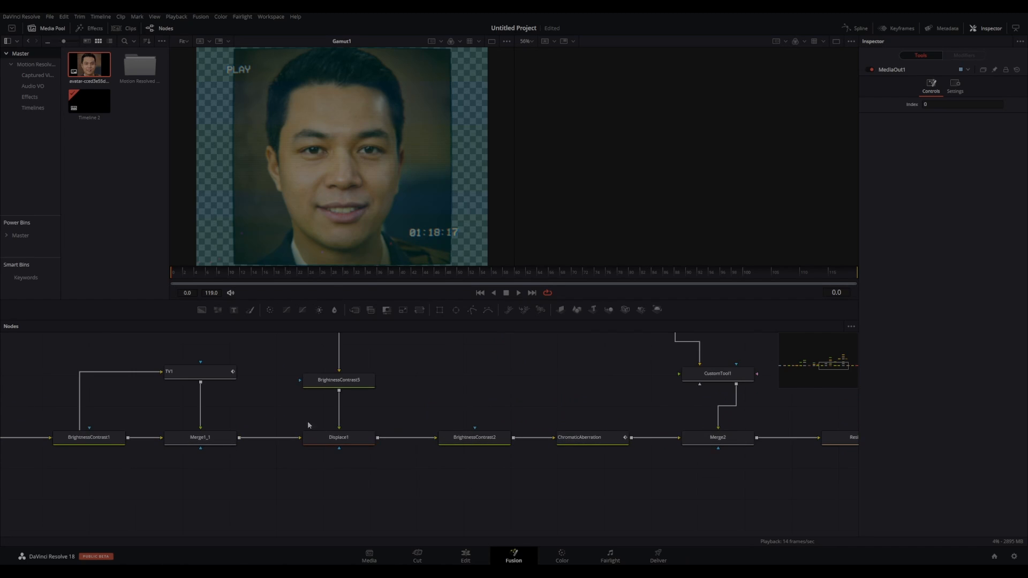
left_click_drag(232, 407, 568, 468)
mouse_move(289, 424)
left_mouse_down()
mouse_move(586, 436)
mouse_move(446, 413)
mouse_move(281, 405)
left_mouse_up()
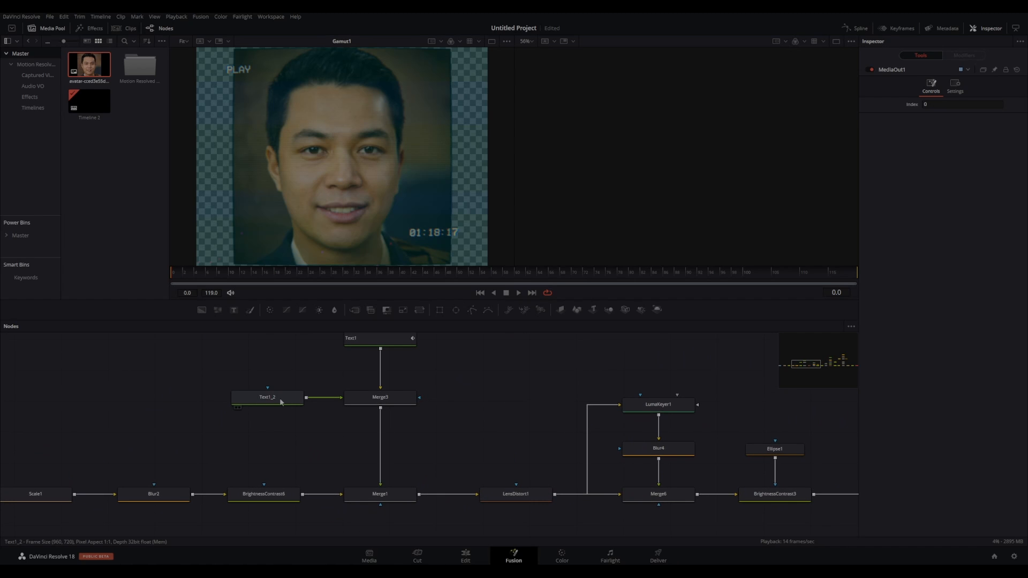
left_click(279, 397)
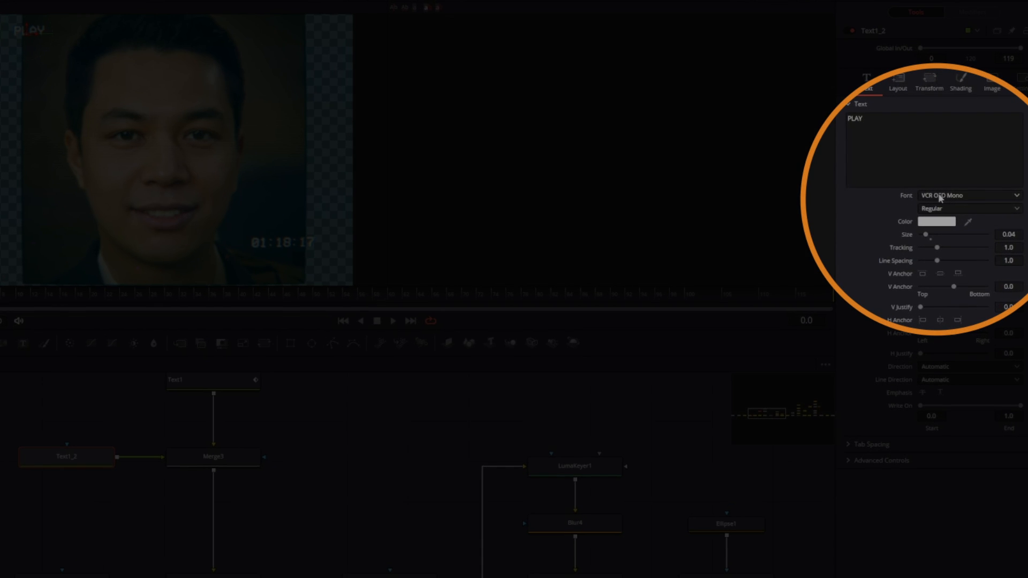
left_click_drag(336, 467, 360, 493)
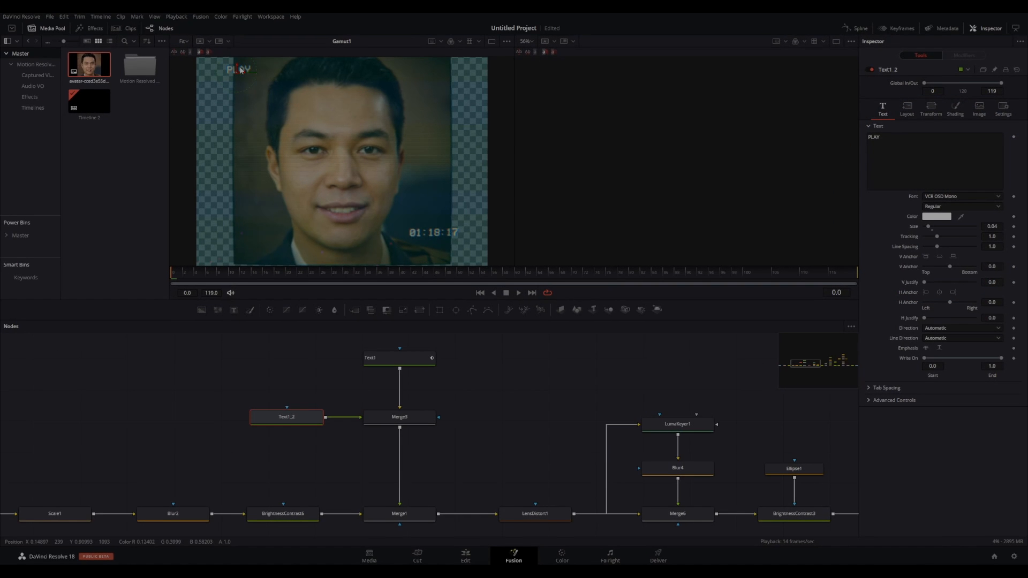
- Select the Text1 node and set the Start Offset of its Time Code modifier to 0
left_click(325, 371)
left_click(386, 357)
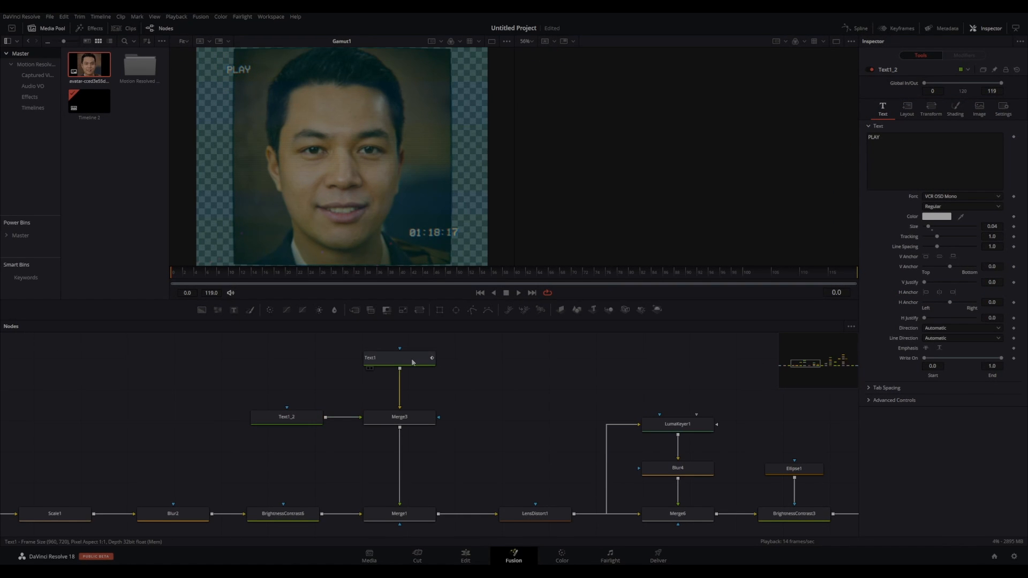
left_click_drag(565, 439, 547, 480)
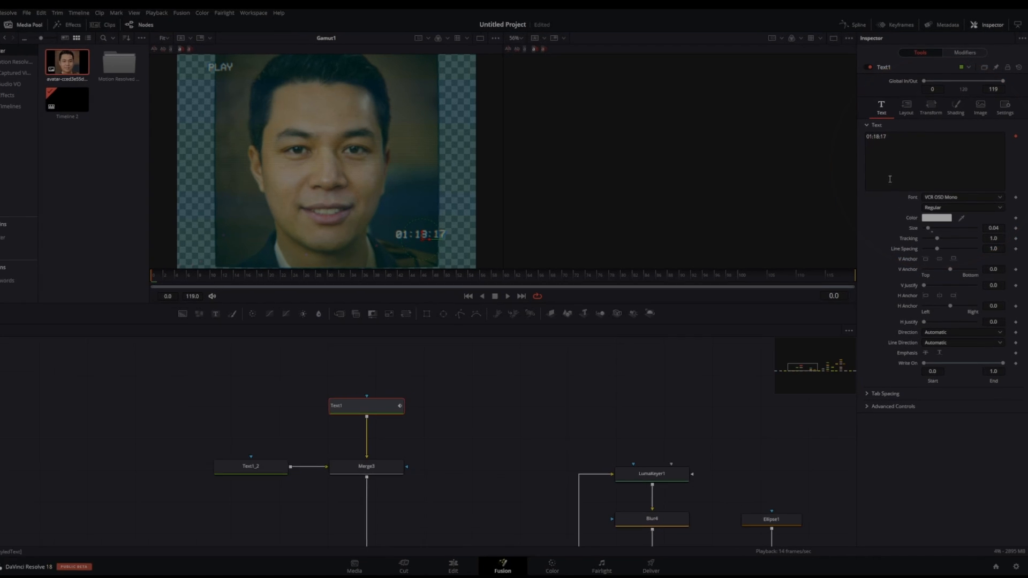
left_click_drag(701, 392, 696, 367)
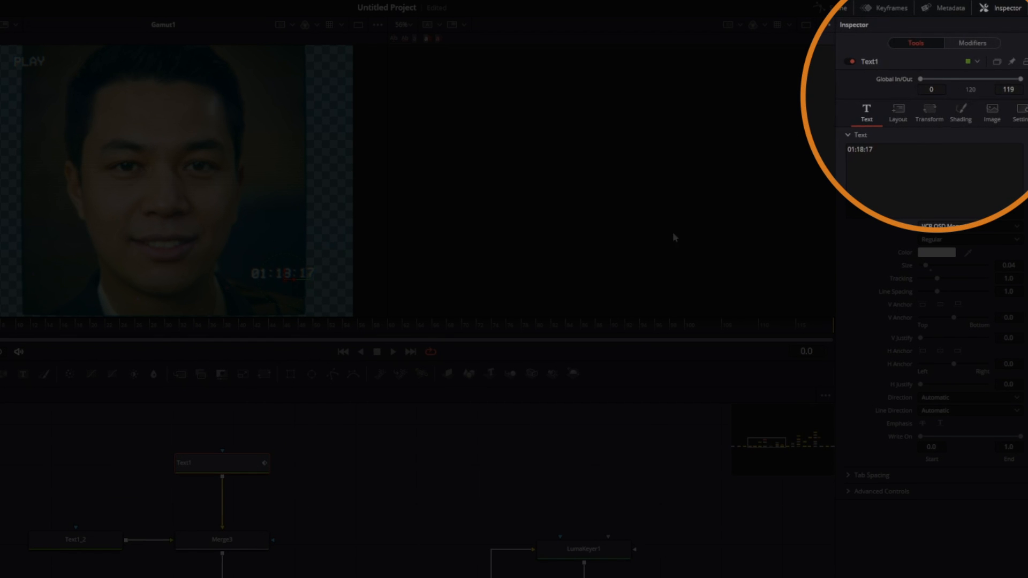
left_click(969, 45)
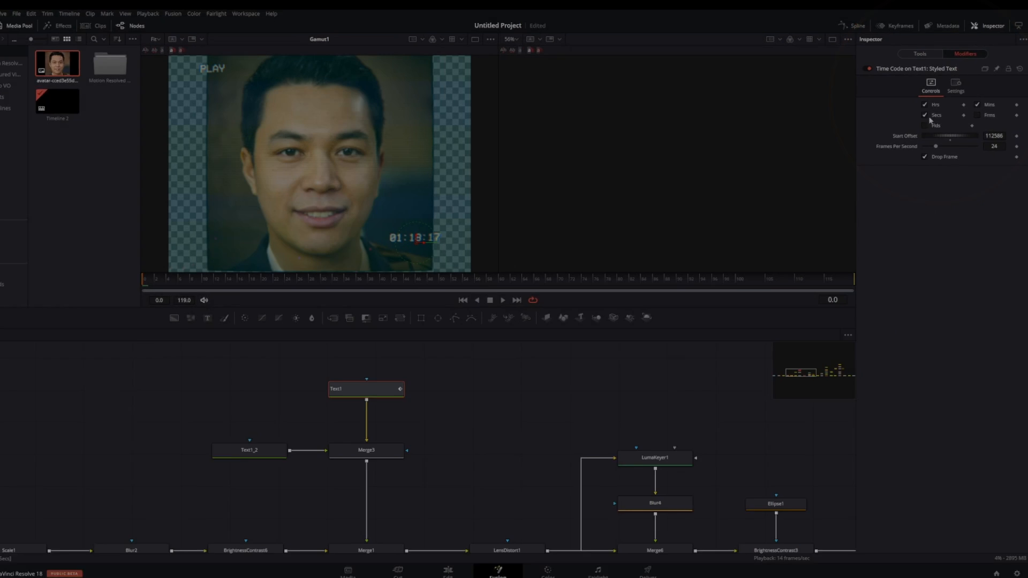
double_click(986, 135)
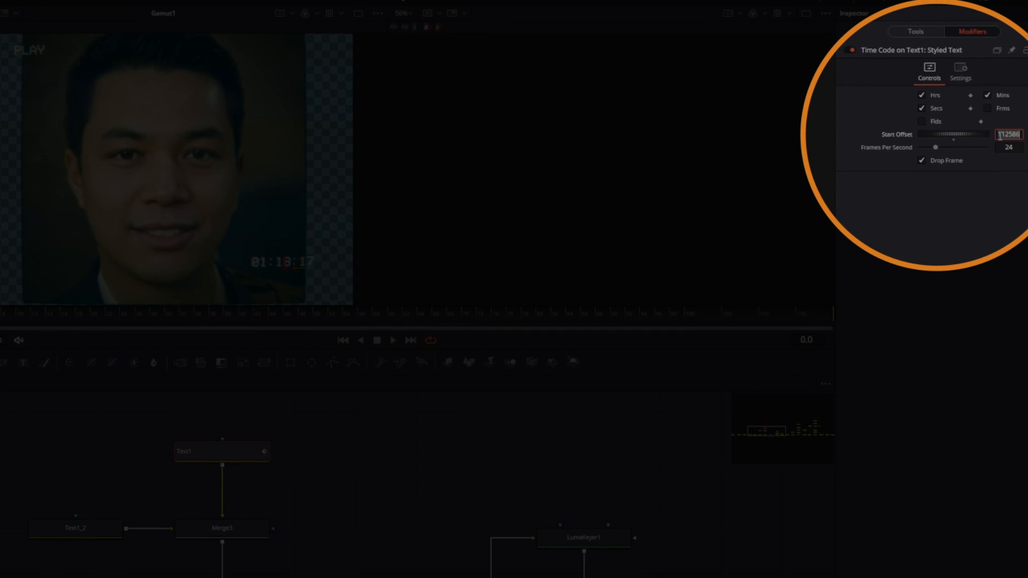
type("0")
key("Tab")
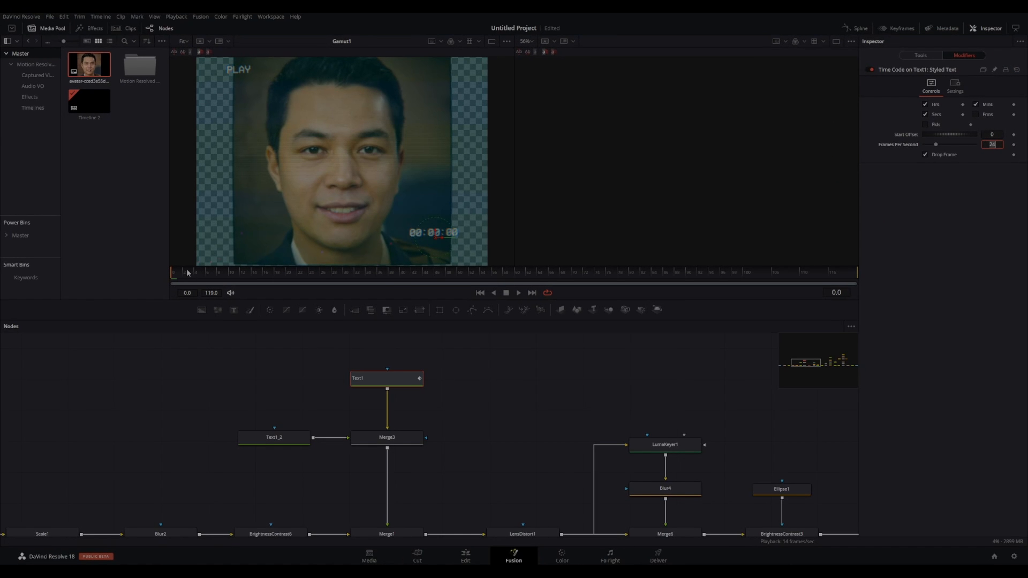
- Scrub through the composition to preview the running timecode, and return to the first frame
left_click(332, 275)
left_click_drag(557, 273, 726, 276)
left_click_drag(305, 280, 172, 278)
- Remove the existing modifier from Text1's text and apply a new TimeCode modifier to it
left_click(923, 57)
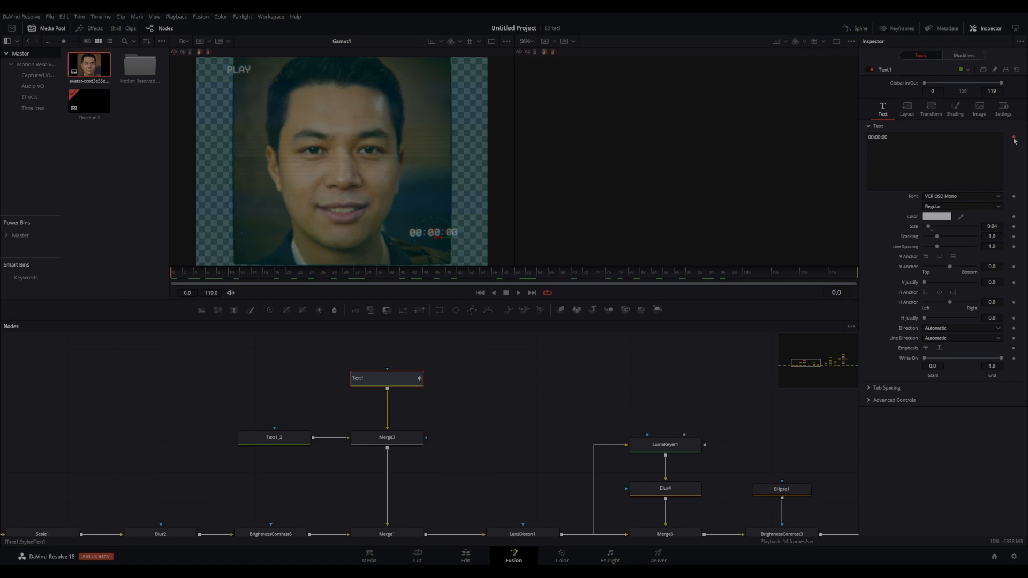
right_click(890, 163)
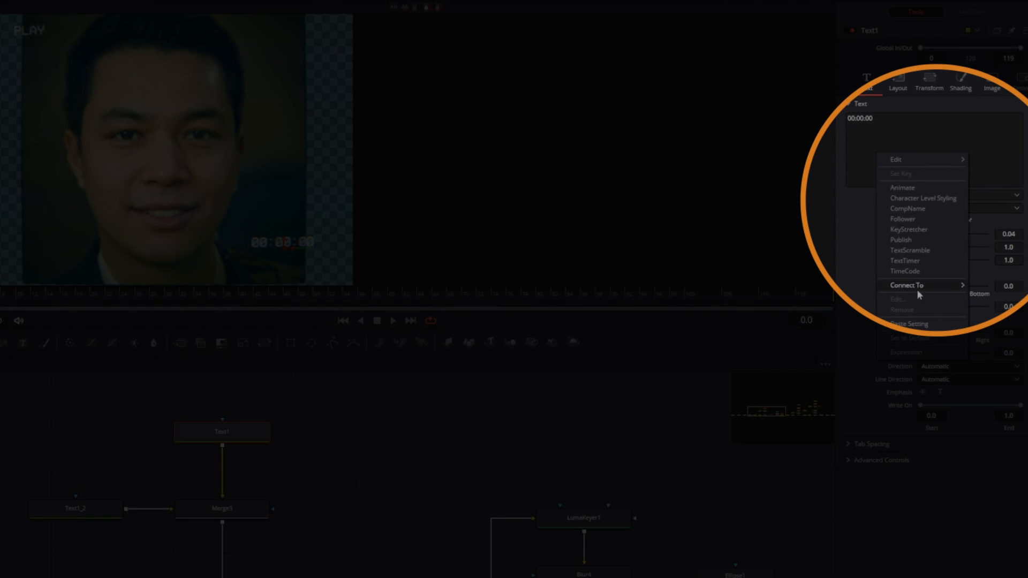
left_click(908, 273)
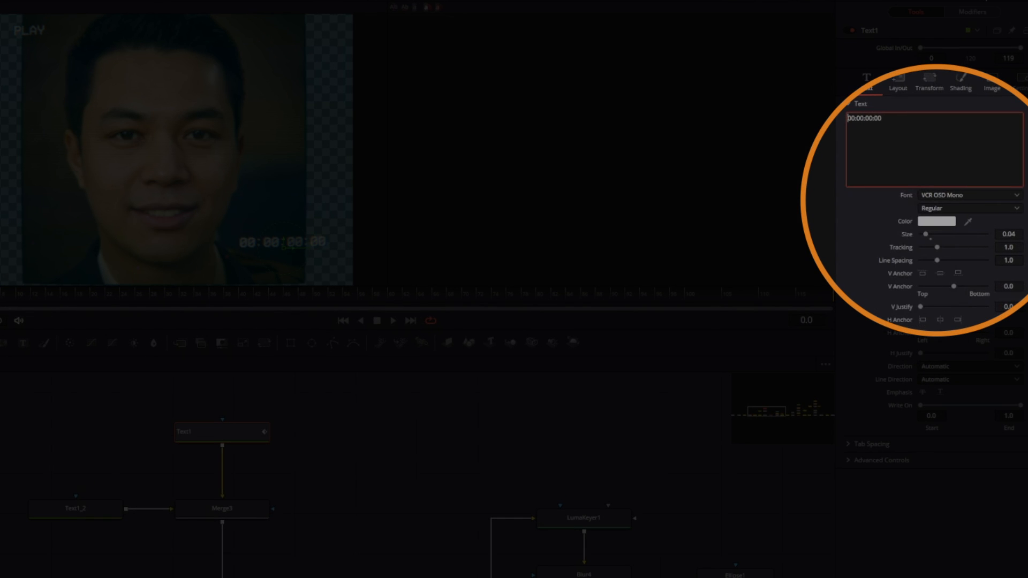
- Adjust the Start Offset of Text1's new Time Code modifier and preview the composition in playback
left_click(971, 11)
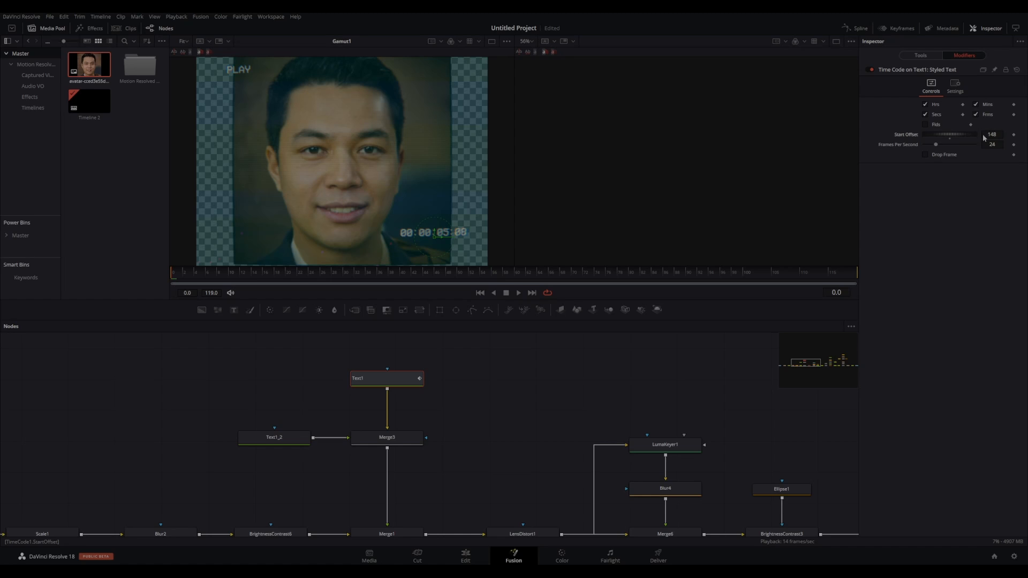
left_click_drag(982, 138, 1021, 138)
left_click_drag(966, 137, 902, 141)
left_click_drag(975, 139, 942, 140)
left_click_drag(185, 277, 225, 274)
key("space")
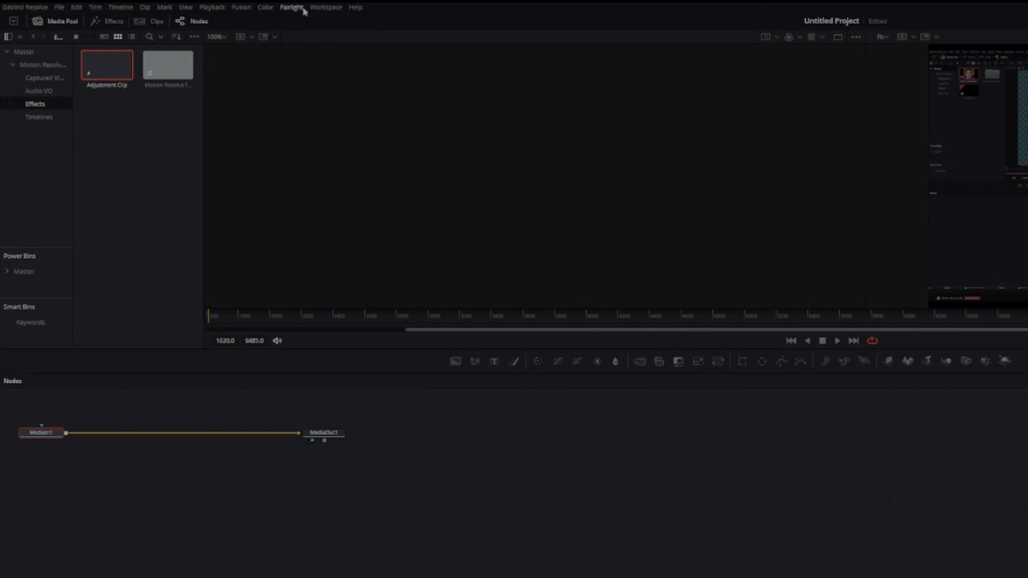
- Open the Reactor package manager from the workspace scripts and move its window over the middle of the workspace
left_click(326, 7)
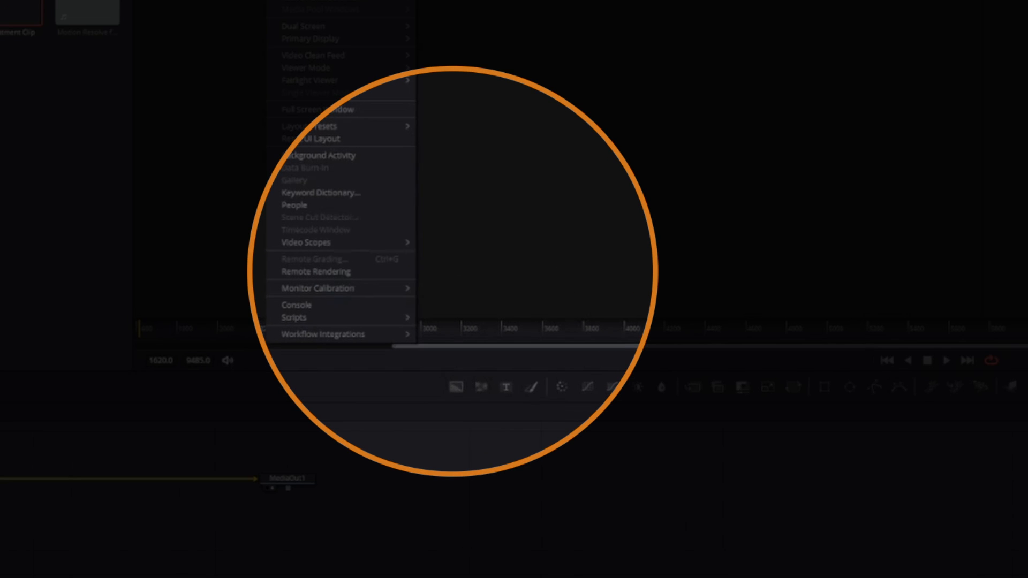
mouse_move(362, 318)
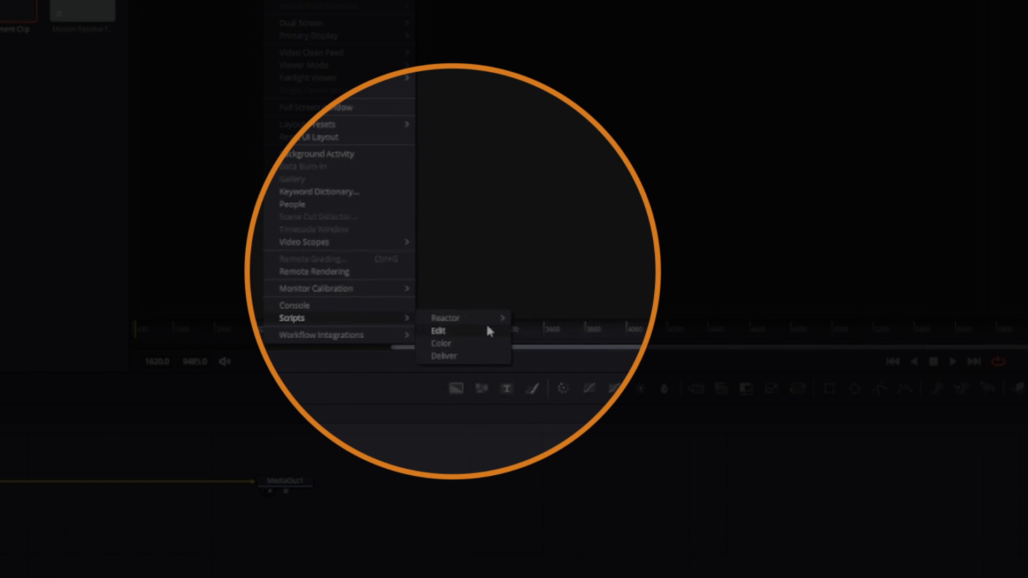
mouse_move(486, 318)
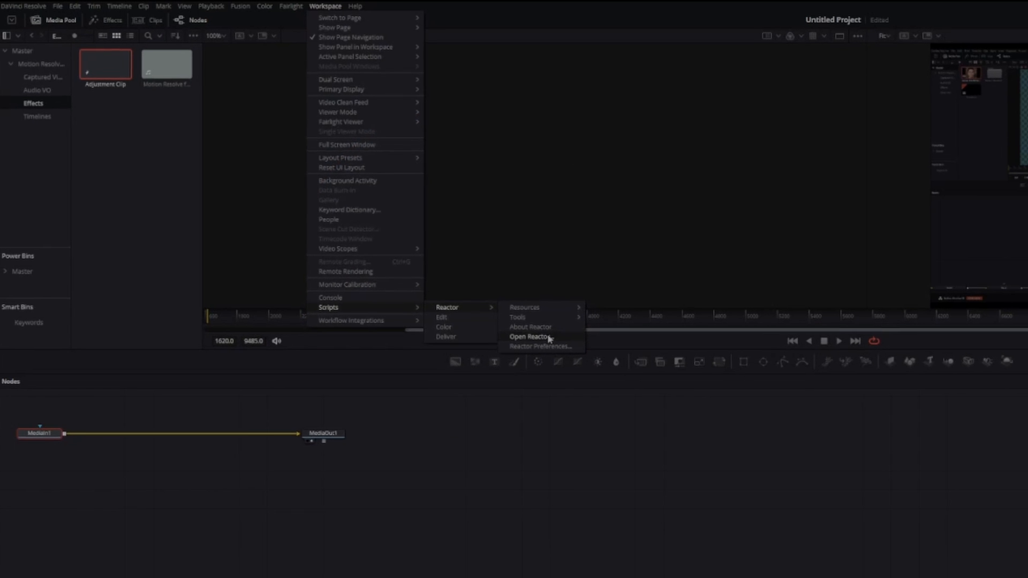
left_click(551, 356)
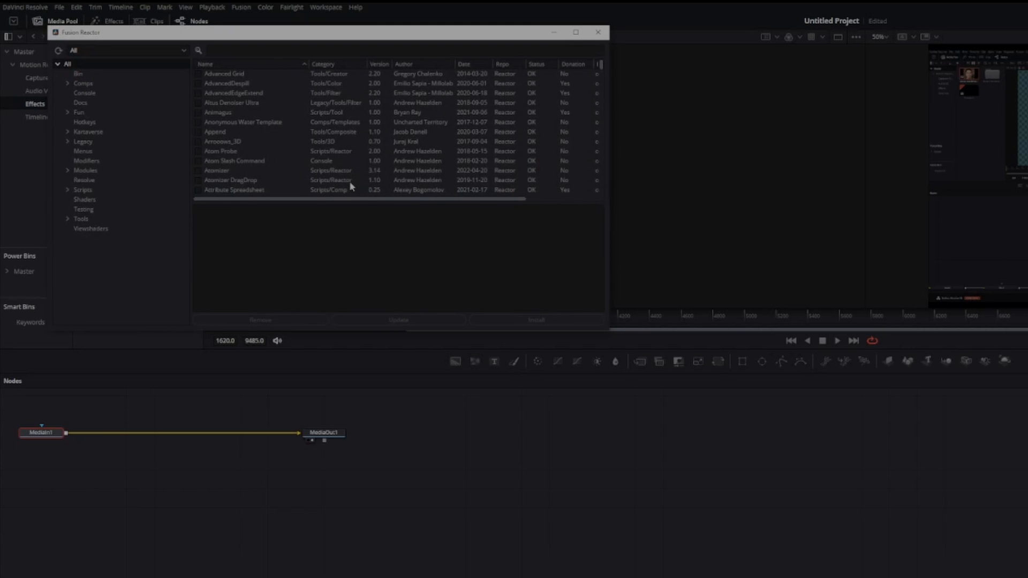
left_click_drag(338, 35, 456, 129)
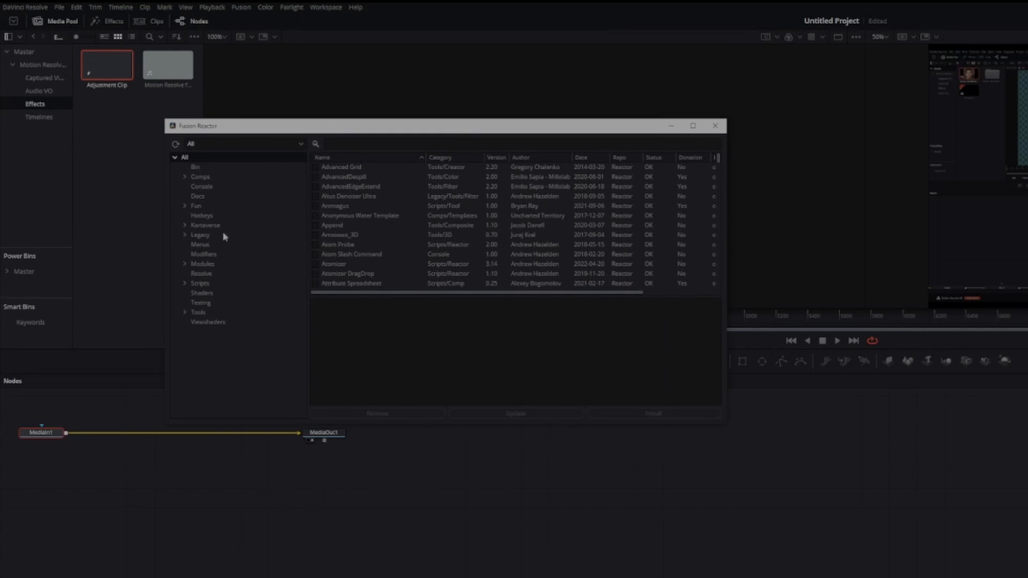